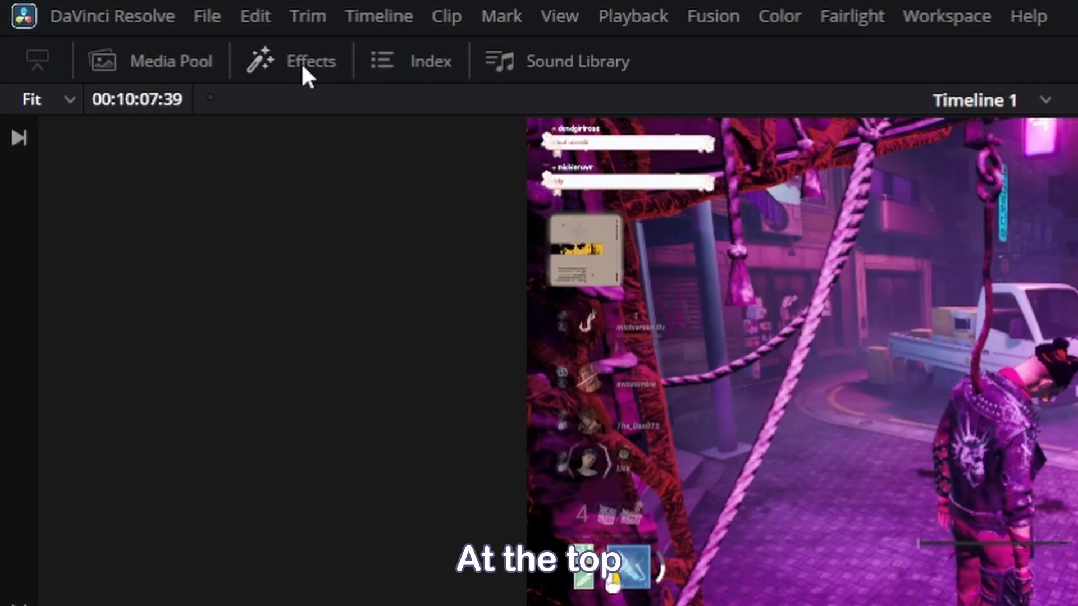
- Add an Adjustment Clip from the effects library to the Video 2 track at the start of the timeline
left_click(295, 69)
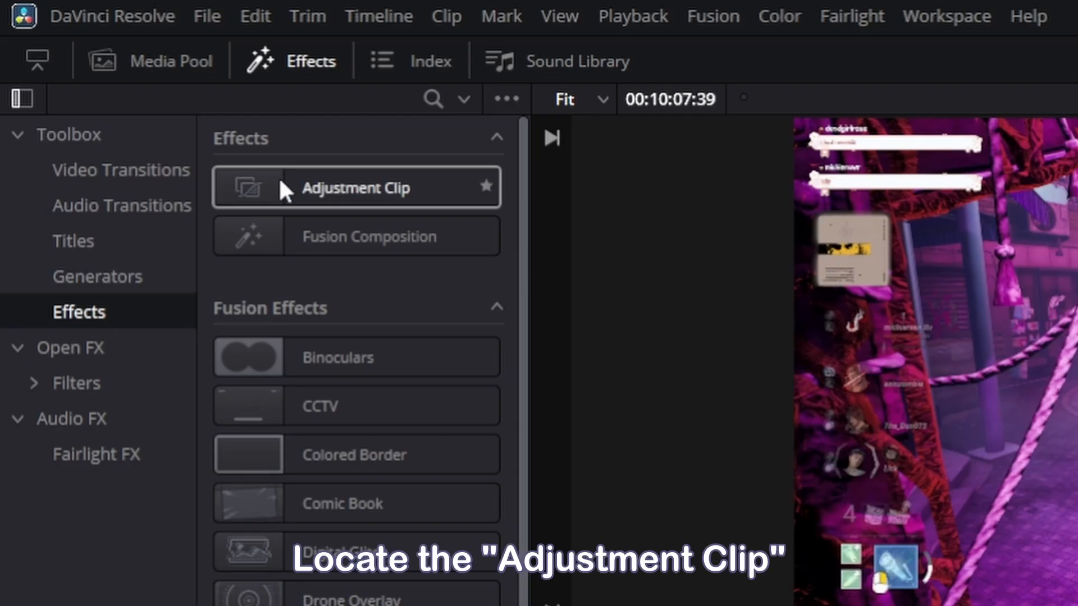
left_click_drag(278, 177, 306, 438)
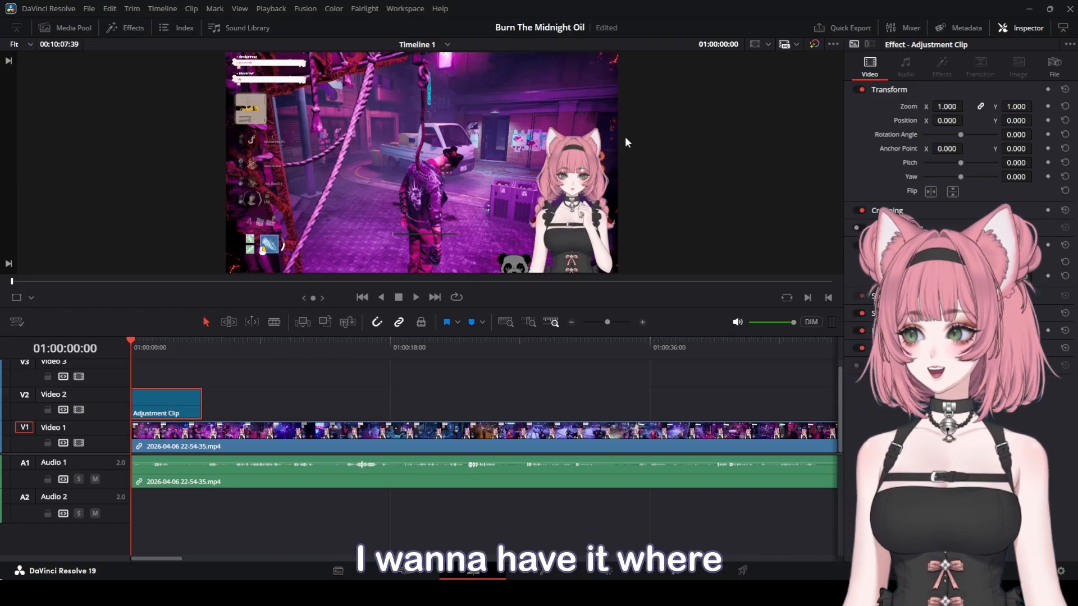
key("shift+v")
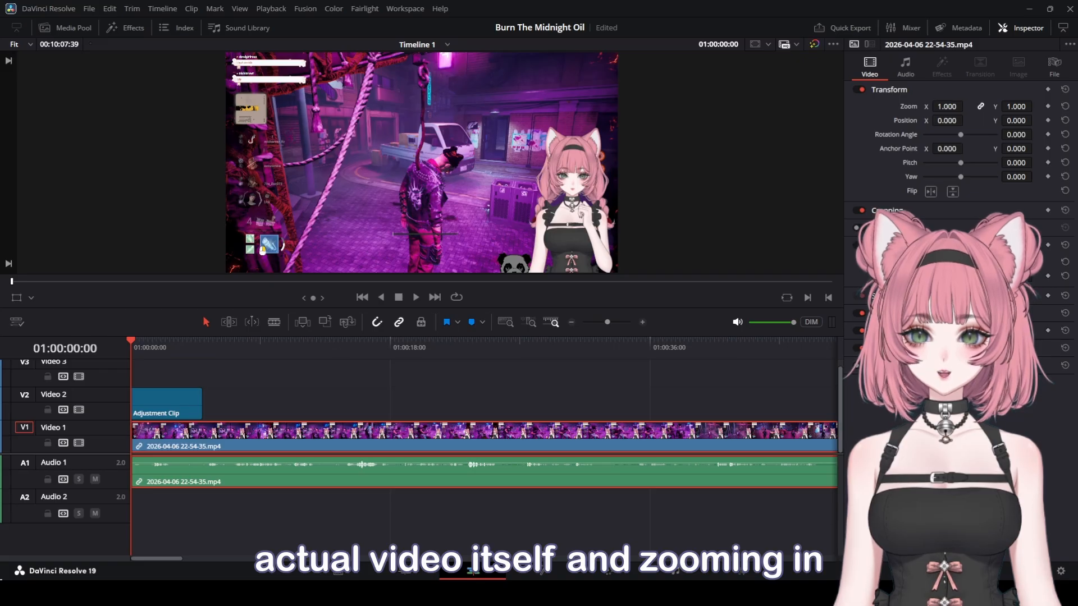
left_click_drag(952, 106, 966, 106)
key("ctrl+z")
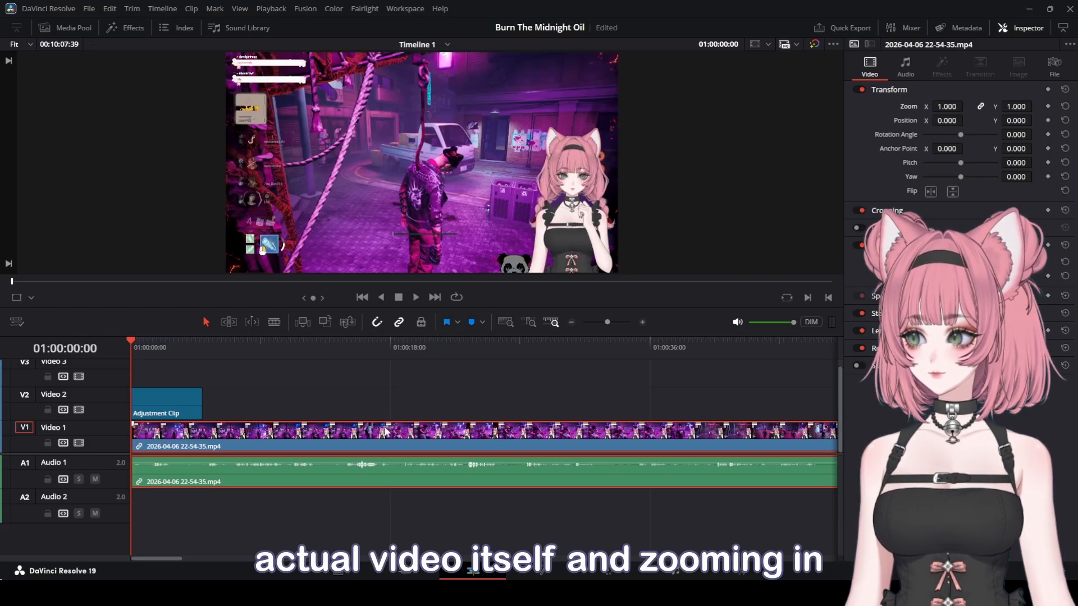
- Select the adjustment clip and set its zoom to 1.620 and position to X -575, Y 229
left_click(159, 408)
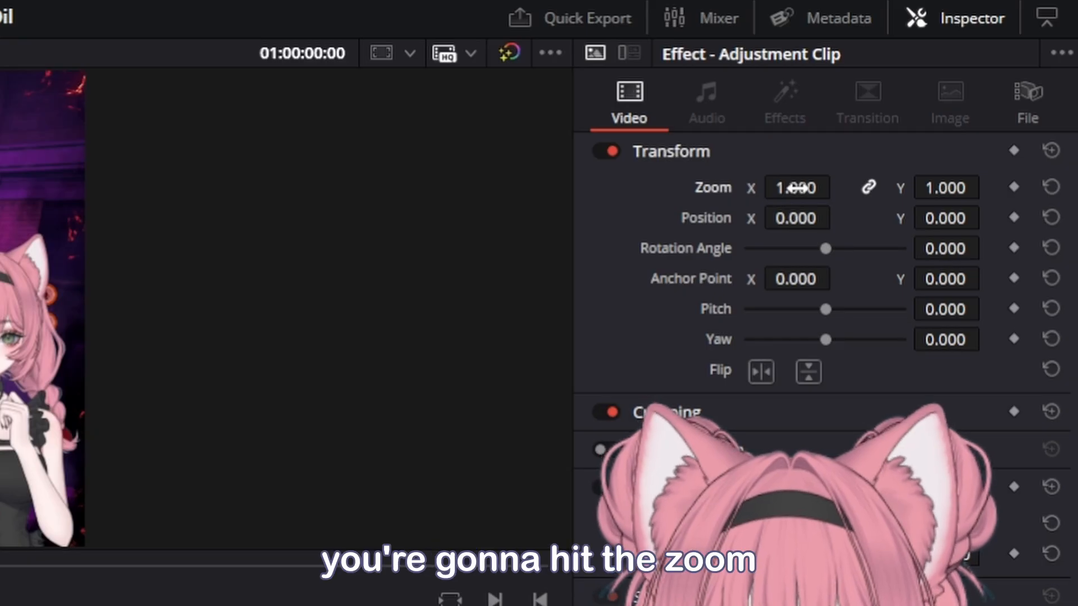
left_click_drag(796, 188, 838, 185)
left_click_drag(808, 221, 837, 218)
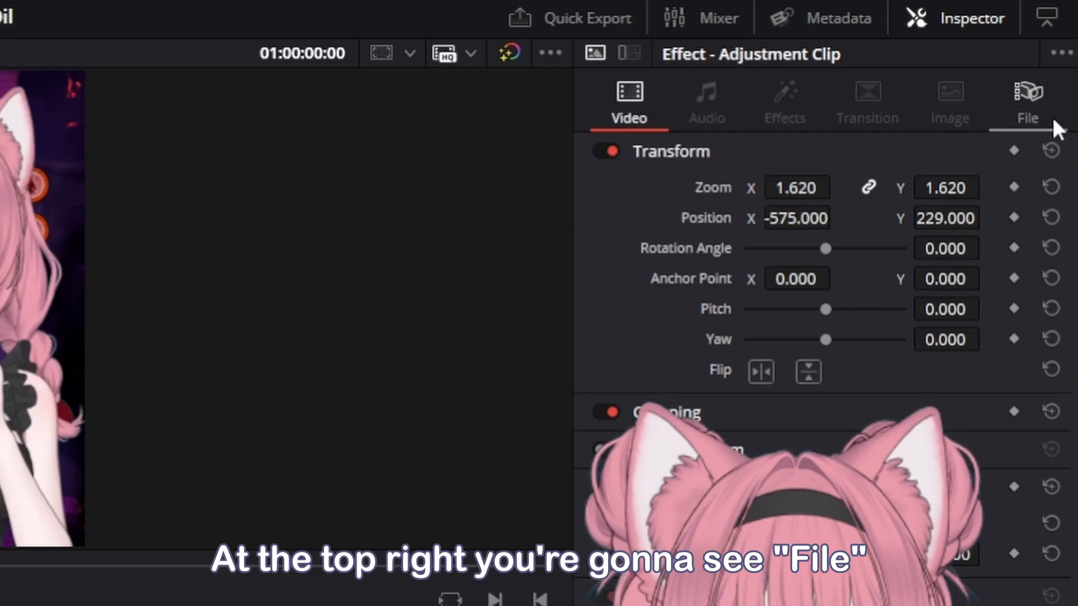
- Rename the adjustment clip as "Zoom - Character"
left_click(1053, 112)
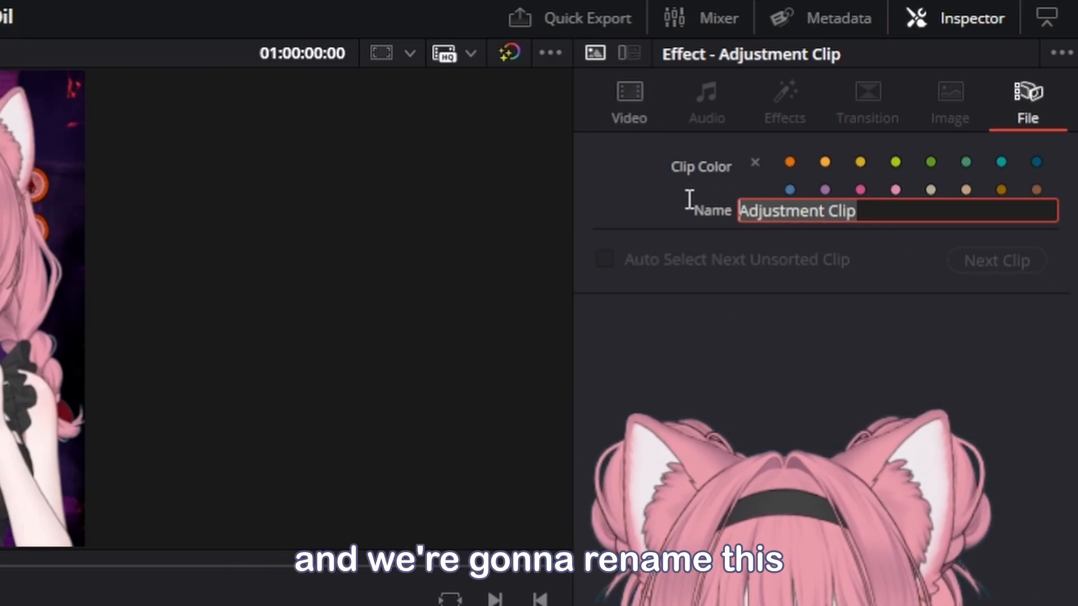
type("Zoo")
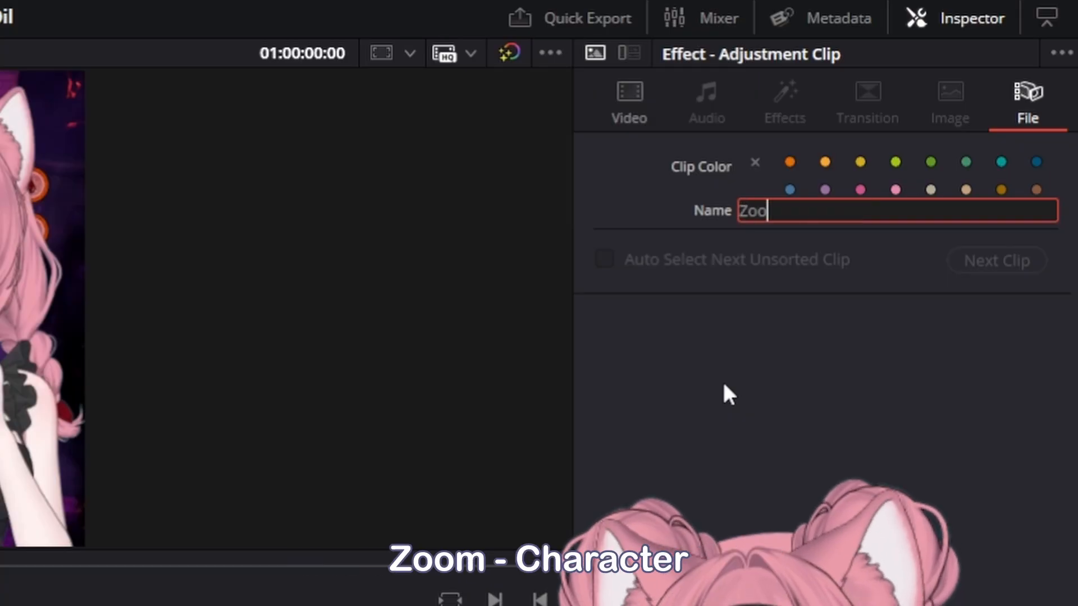
type("m - Chara")
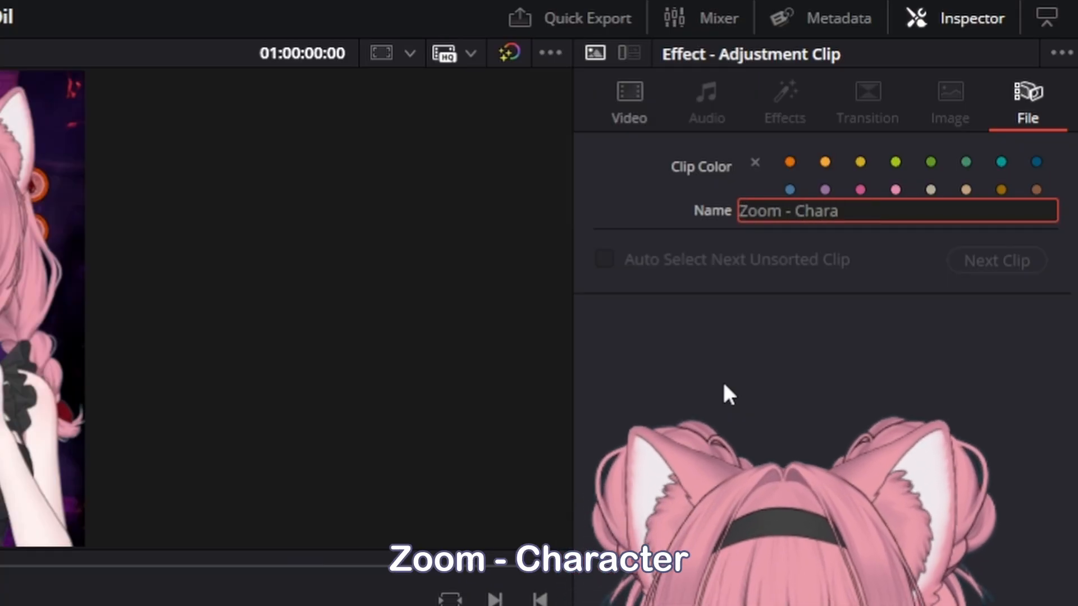
type("cter")
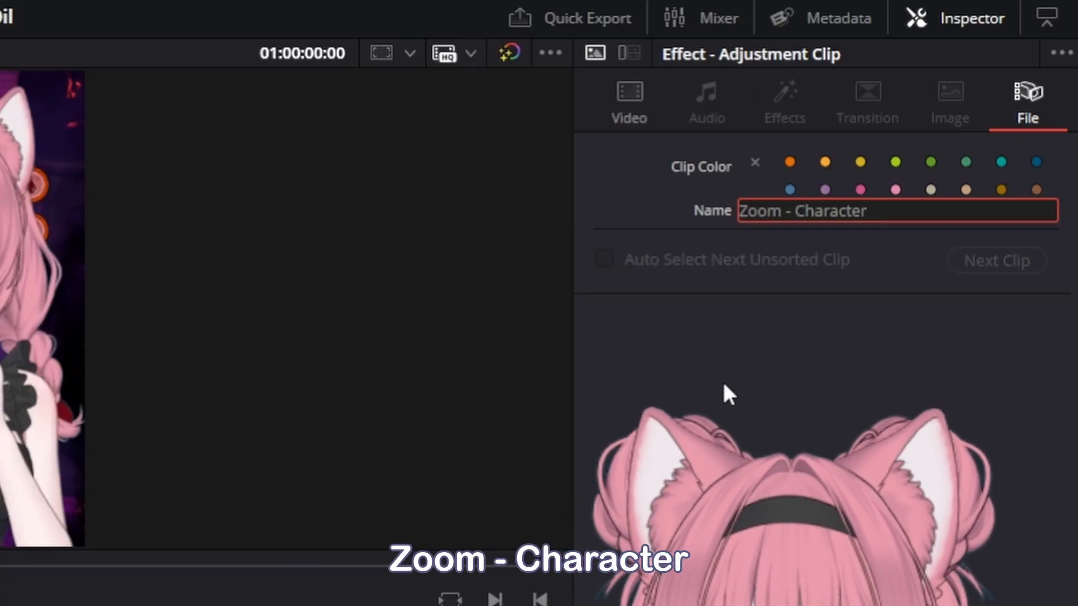
key("Return")
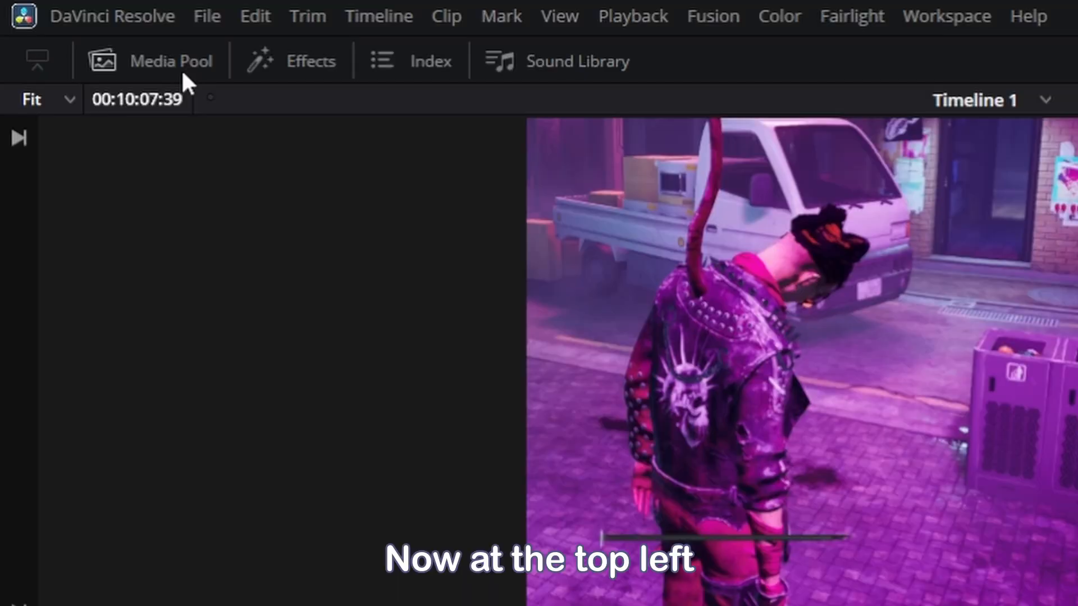
- Create a power bin named "Zooming" under Master and save the Zoom - Character clip into it
left_click(180, 69)
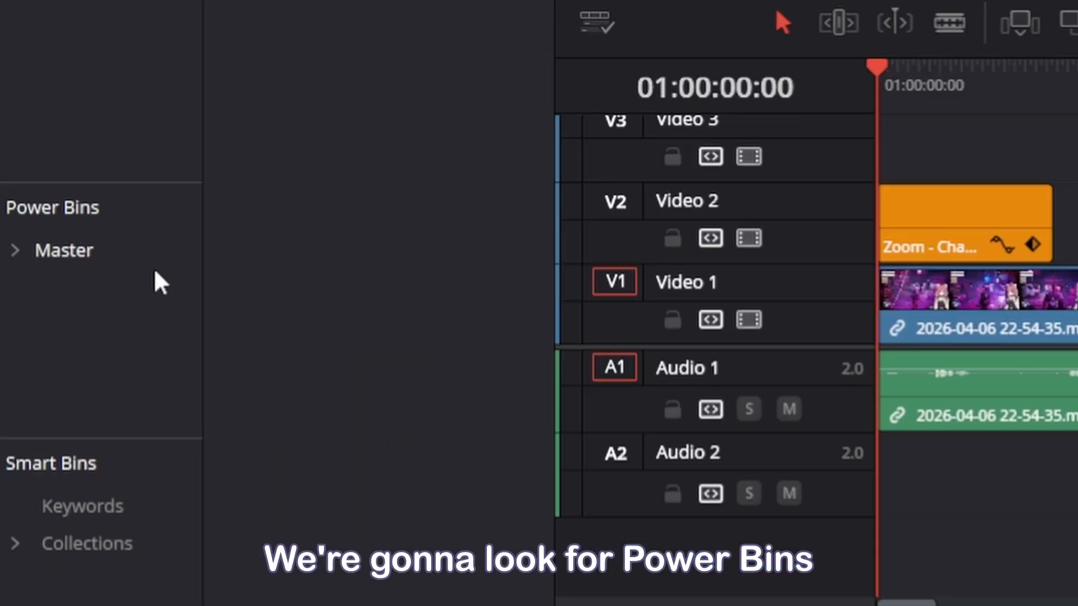
right_click(92, 325)
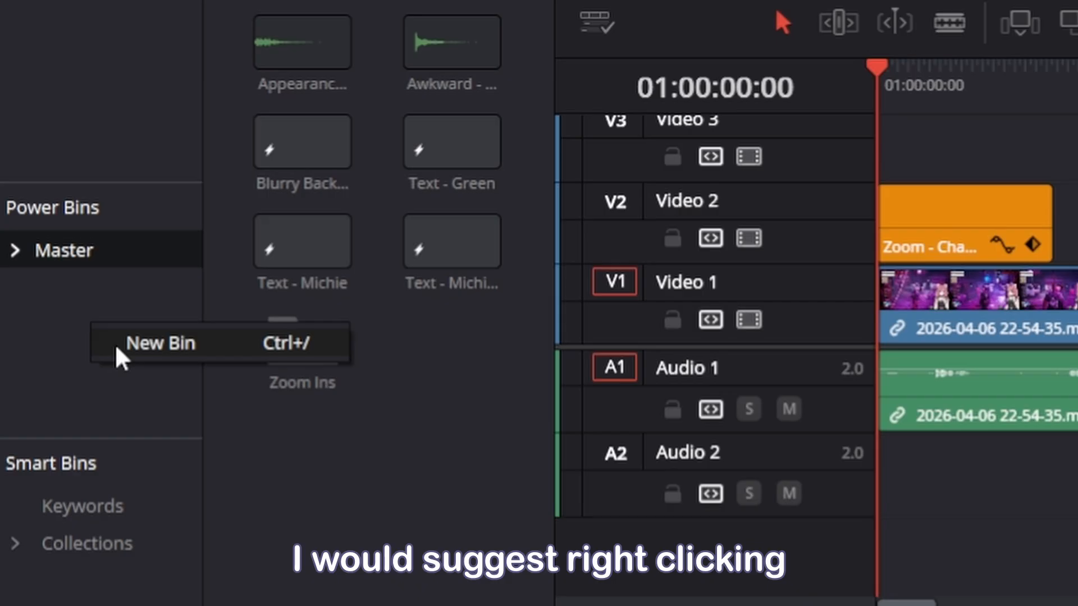
left_click(119, 348)
key("Return")
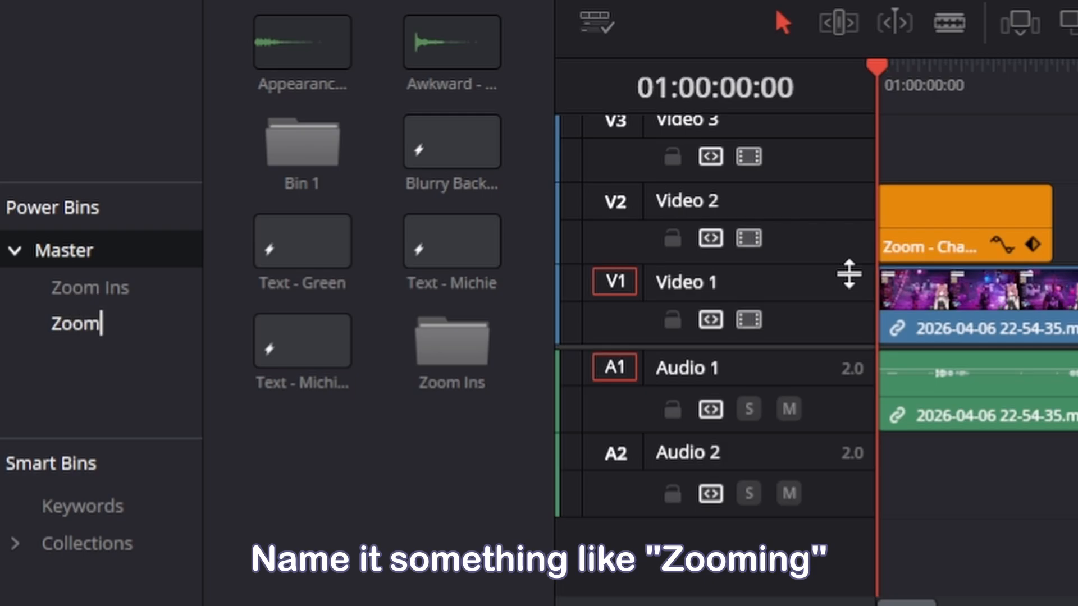
type("Zoom")
type("ing")
key("Return")
left_click(75, 324)
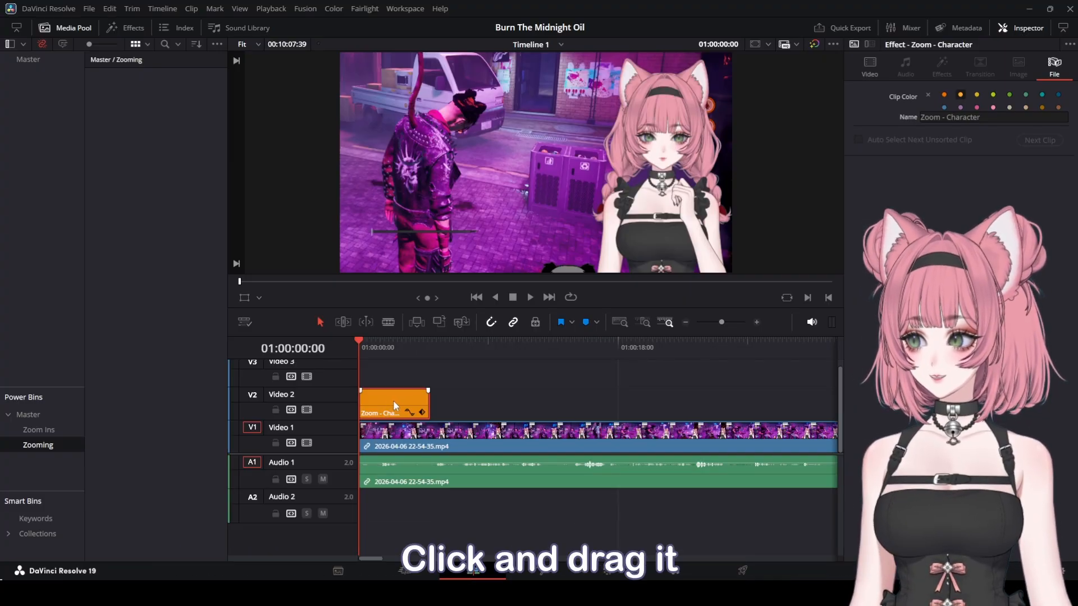
left_click_drag(393, 400, 113, 110)
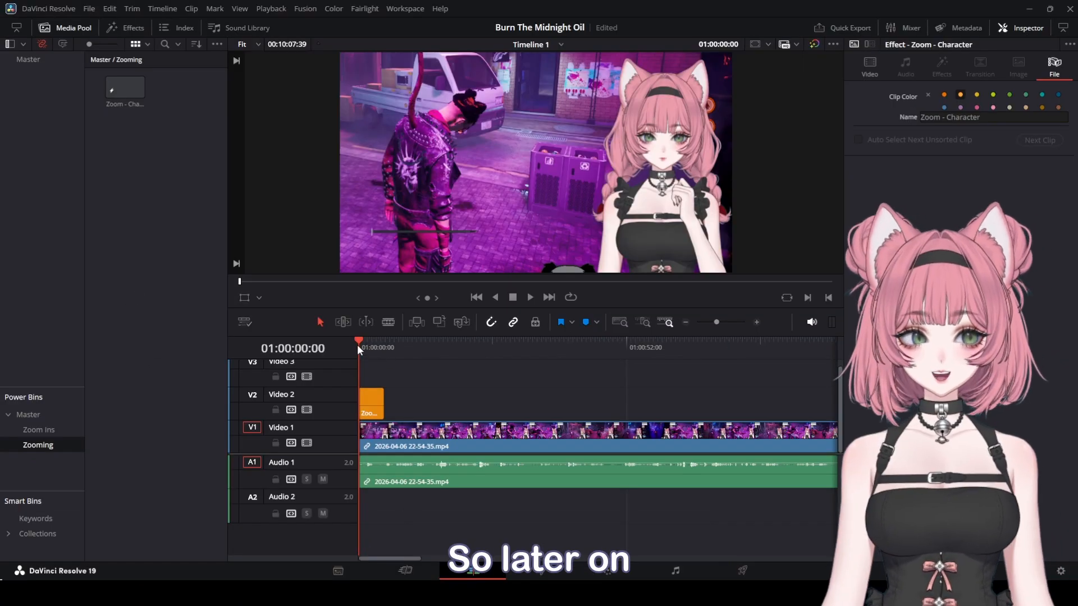
- Move the playhead further in and place the saved Zoom - Character clip from the power bin onto the timeline
left_click_drag(357, 346, 493, 362)
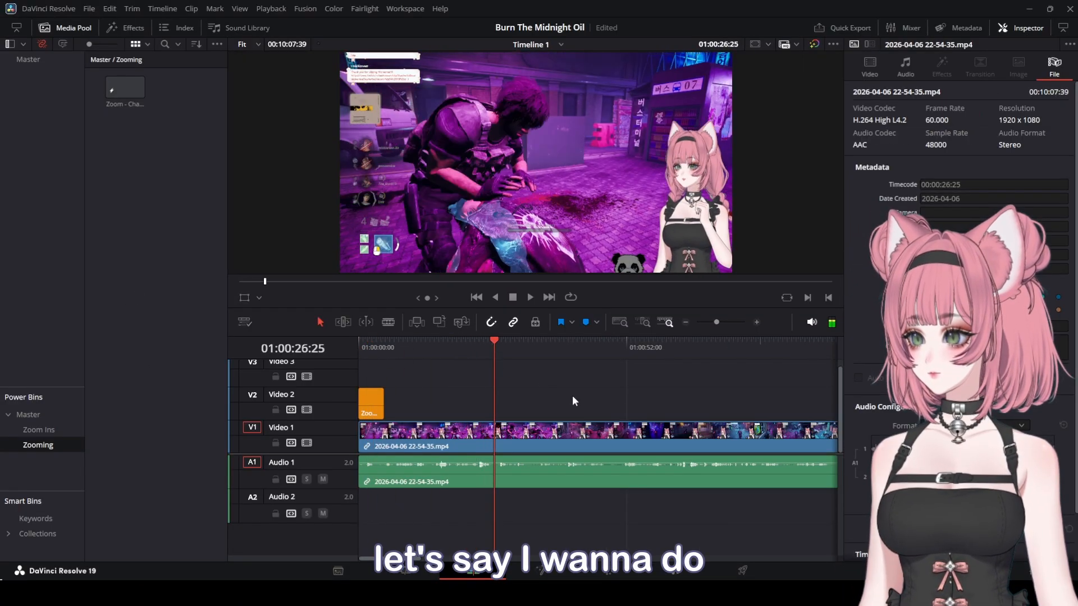
key("space")
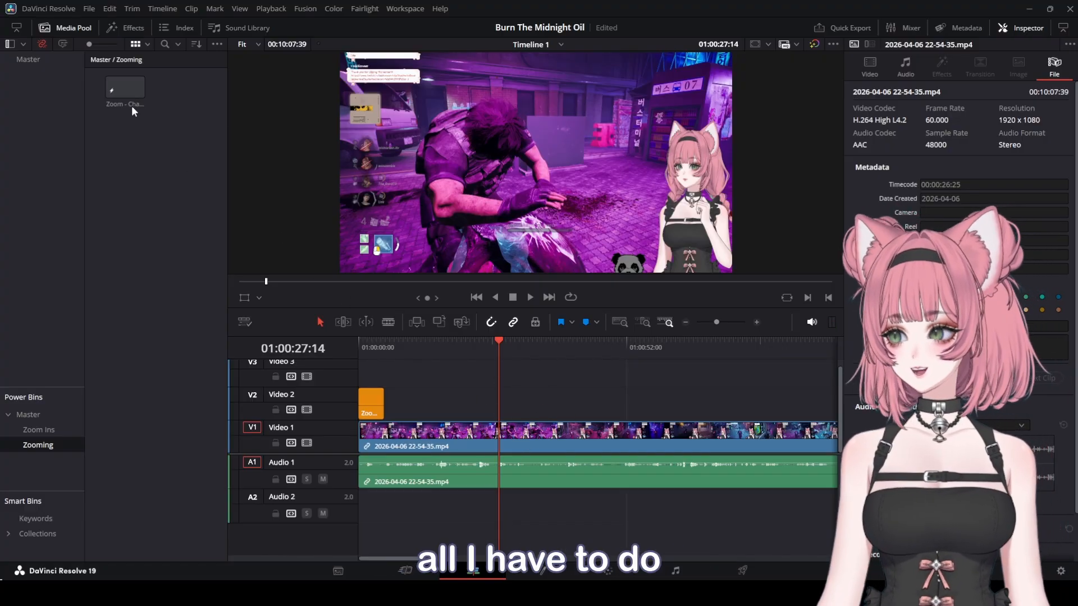
left_click_drag(126, 86, 502, 411)
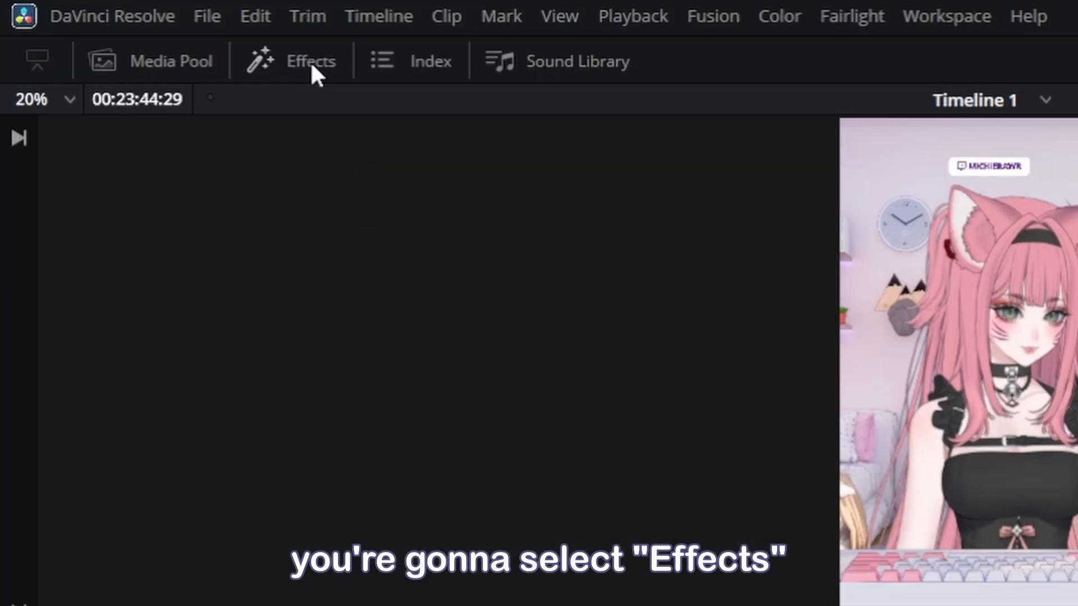
- Add a Text+ title from the Titles toolbox onto Video 2 at the start of the timeline and select it
left_click(133, 28)
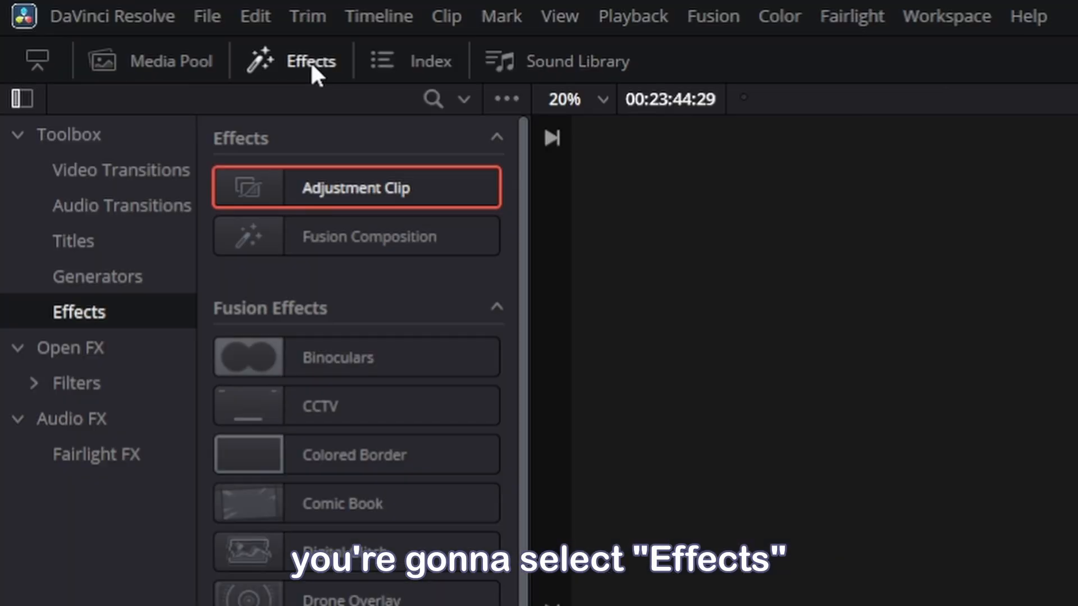
left_click(119, 241)
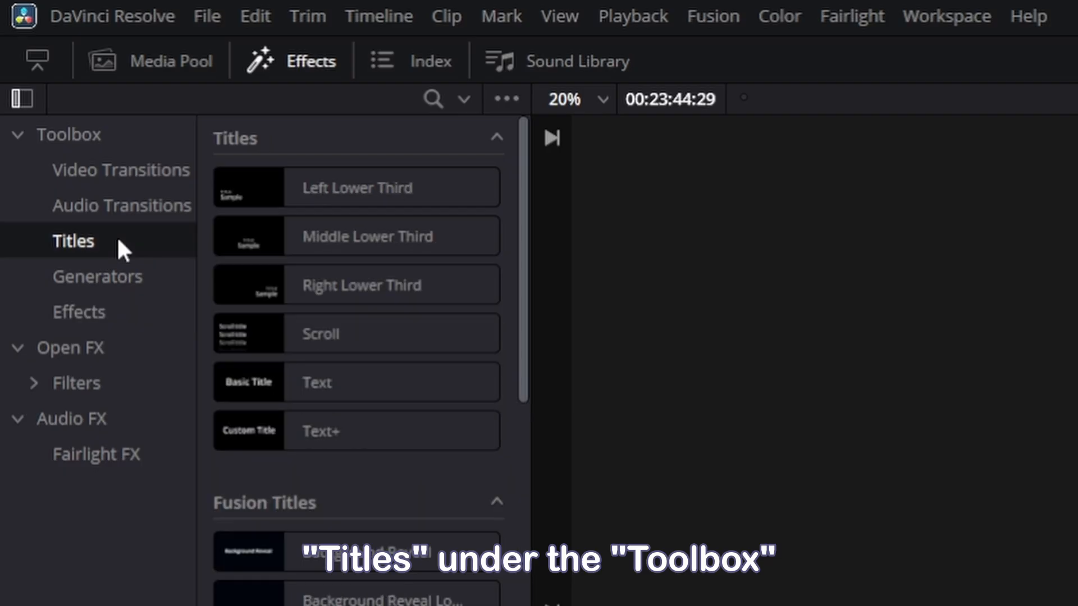
left_click(304, 418)
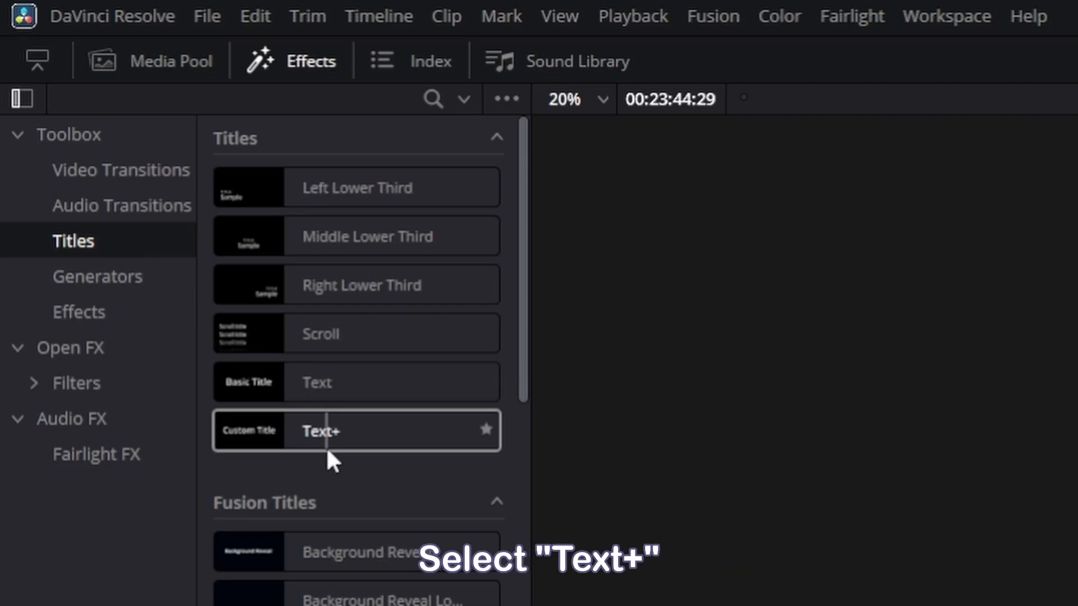
left_click_drag(325, 446, 361, 471)
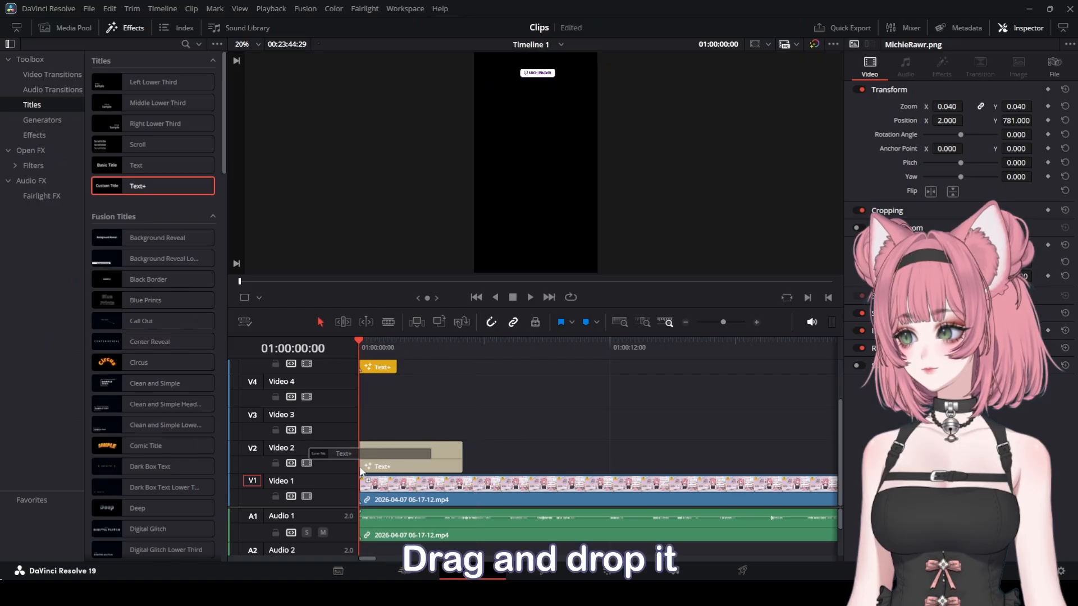
left_click(447, 460)
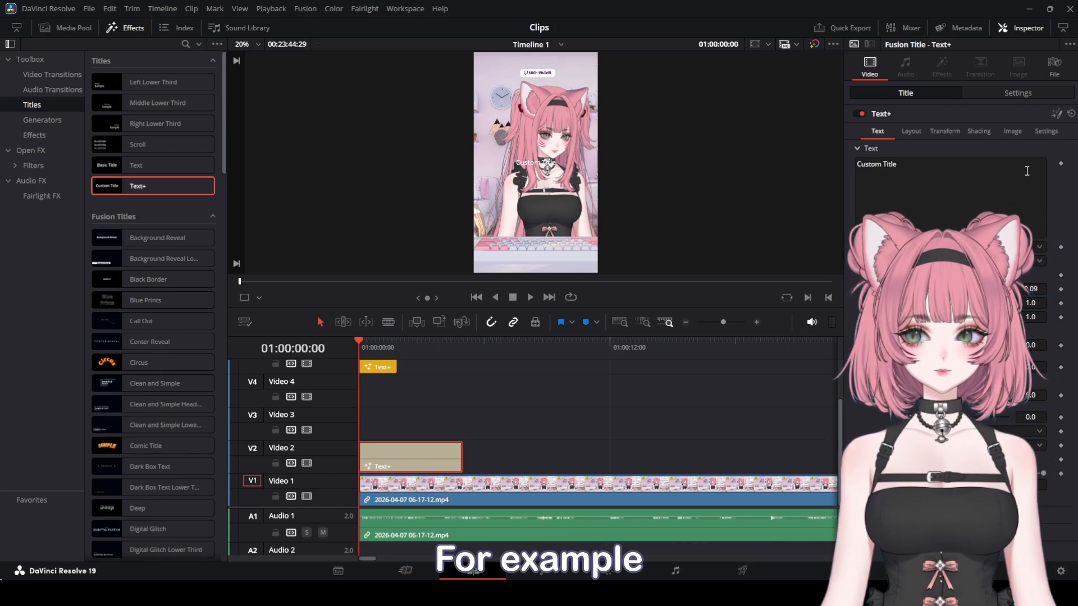
- Enable the title's second shading element, Red Outline
left_click_drag(1027, 171, 799, 159)
left_click(961, 170)
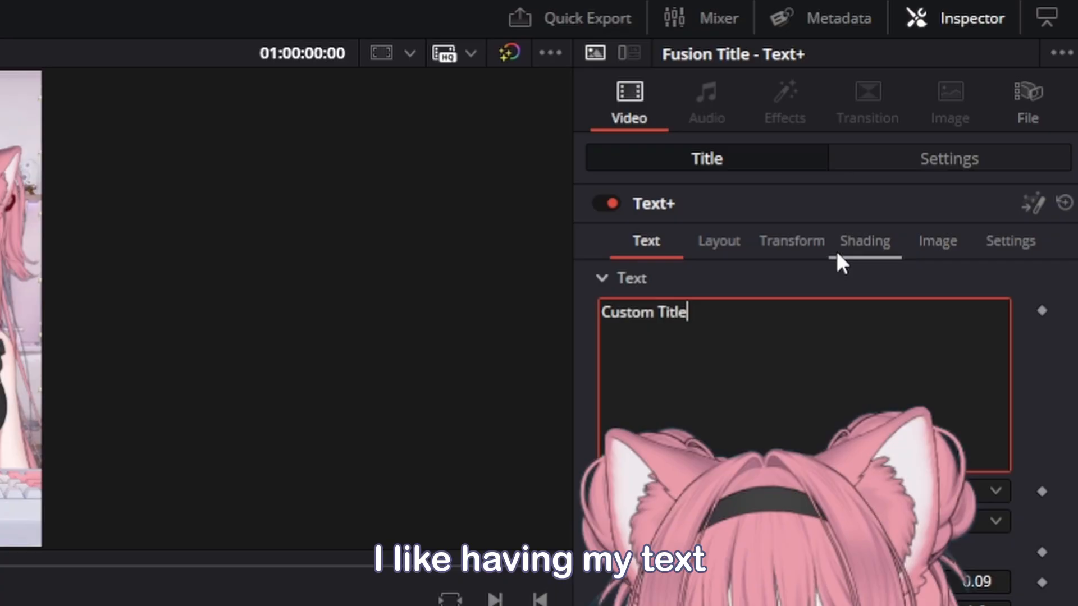
left_click(840, 255)
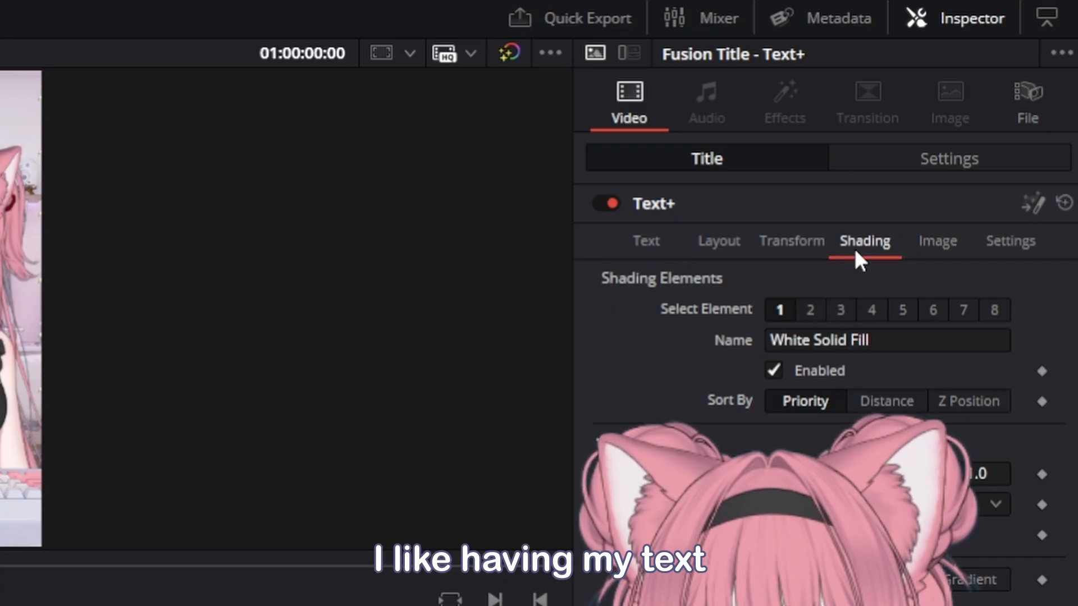
left_click(814, 312)
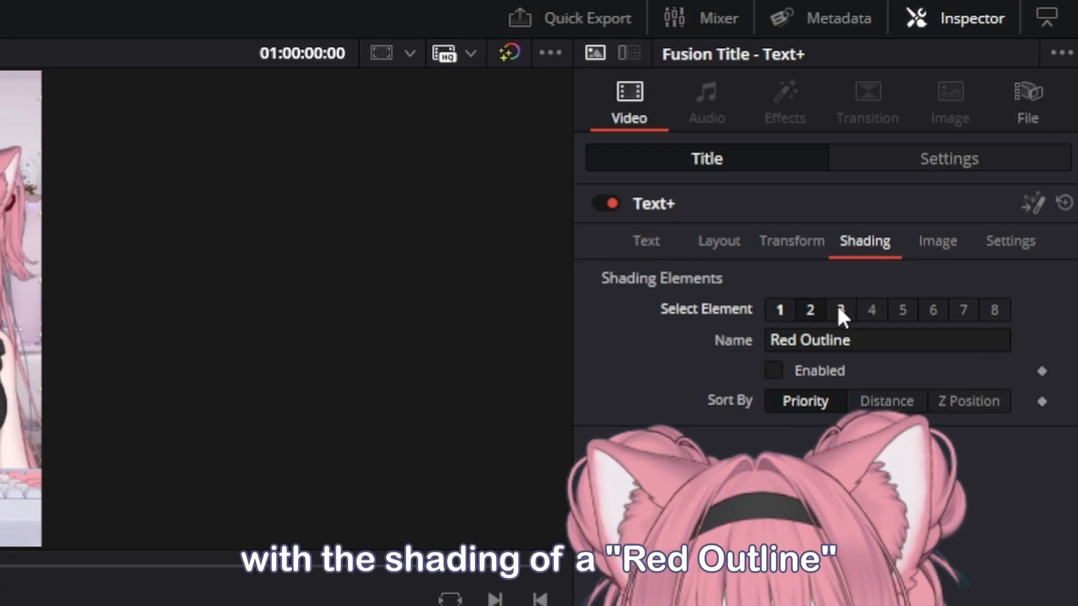
left_click(840, 312)
left_click(815, 312)
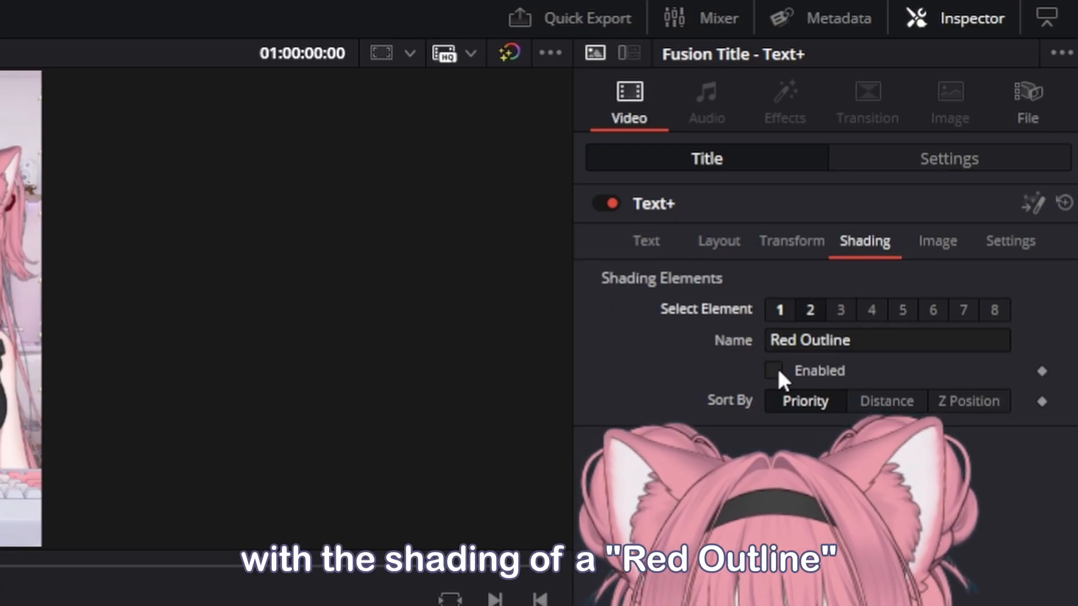
left_click(774, 370)
- Change the outline colour to purple #783cb4 (hue 270, saturation 170, value 180)
left_click(988, 372)
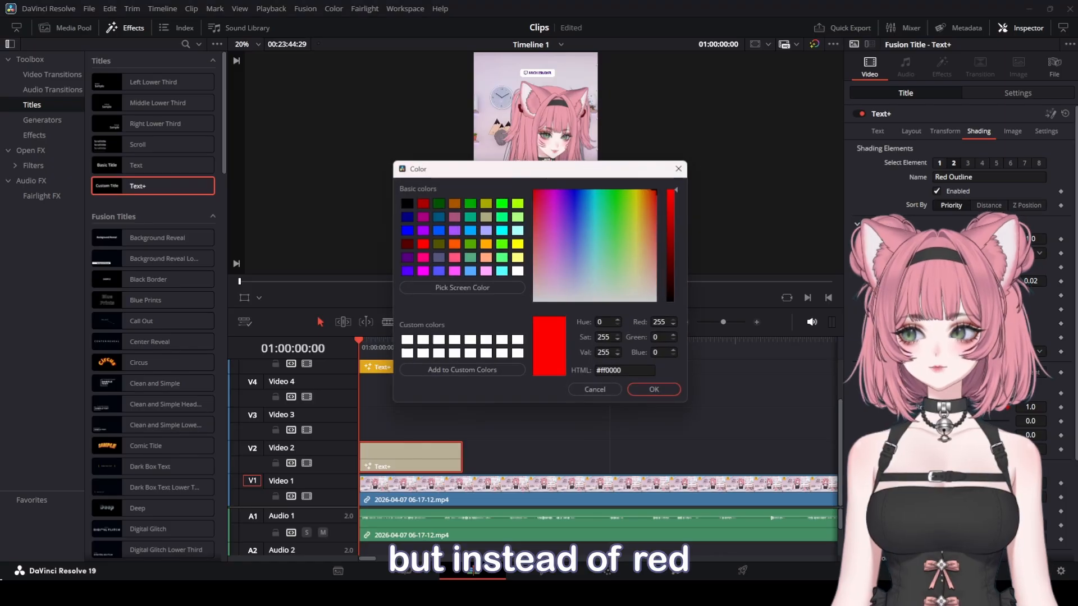
left_click_drag(483, 173, 483, 246)
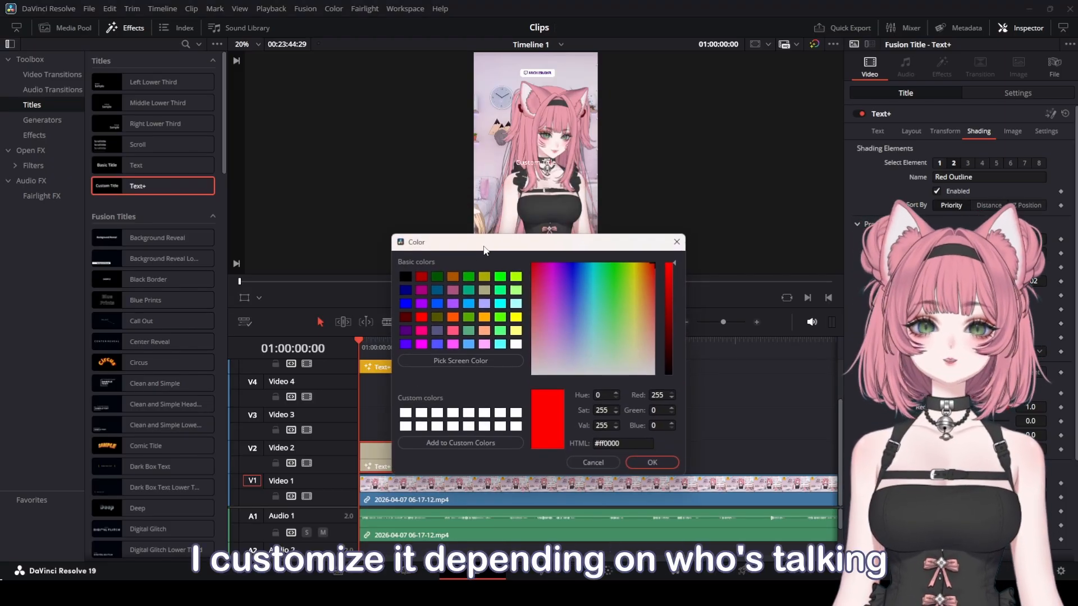
left_click(454, 307)
left_click(668, 294)
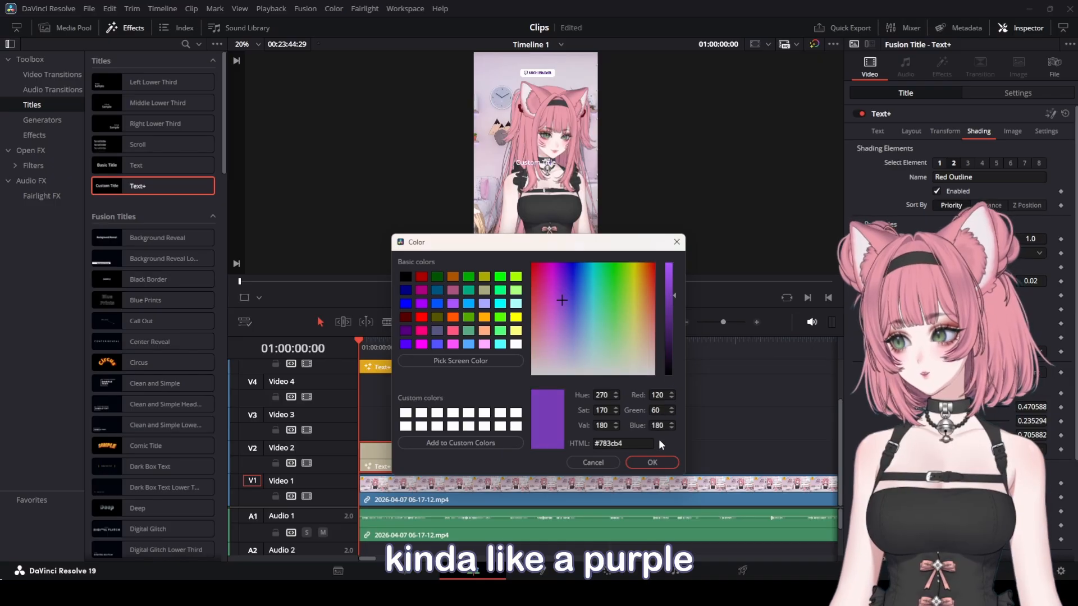
left_click(651, 462)
- Enlarge the title's text size and set its layout center Y to 0.284
left_click(877, 130)
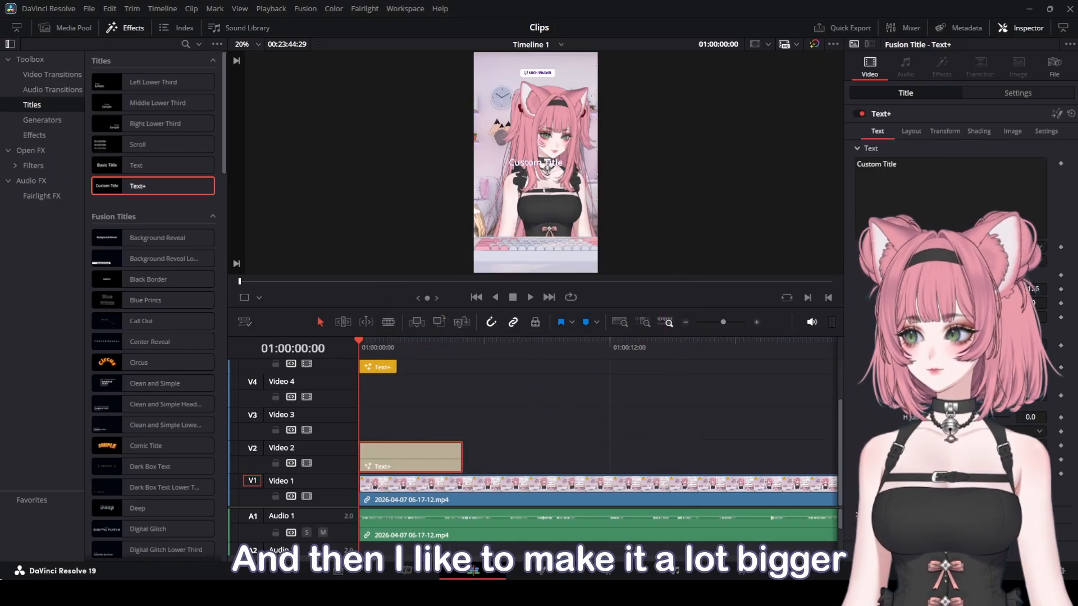
left_click_drag(942, 289, 952, 289)
left_click(910, 130)
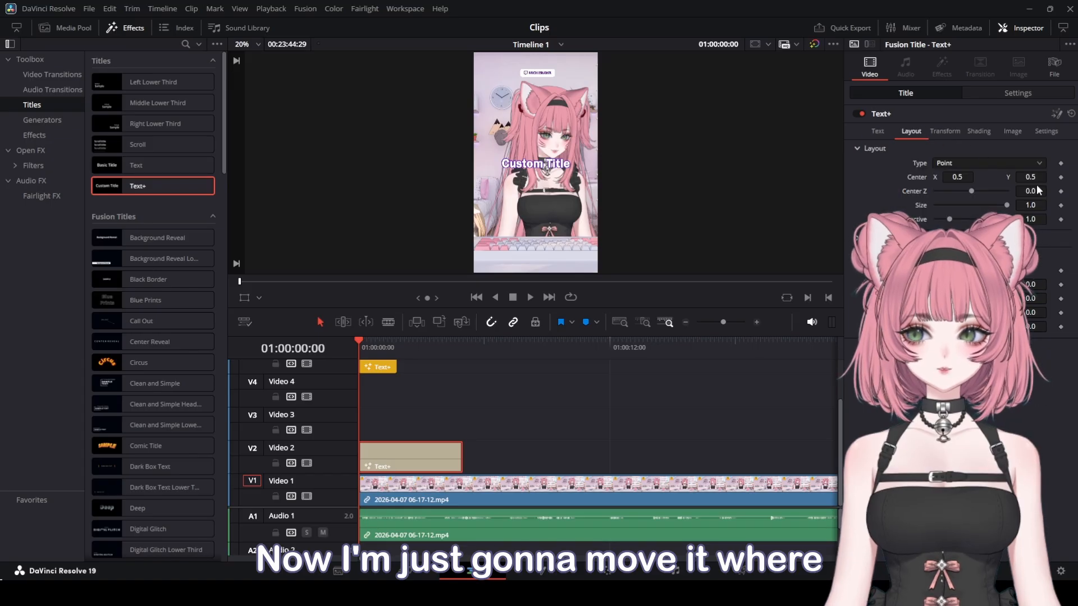
left_click_drag(1036, 179, 996, 179)
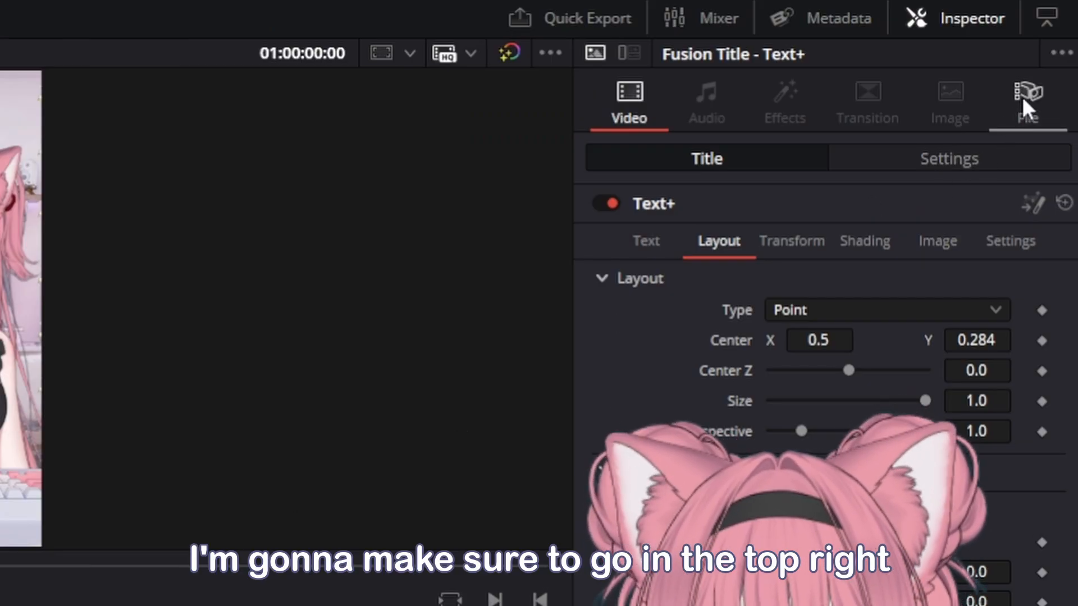
- Rename the selected Text+ title clip to Chat 1
left_click(1034, 87)
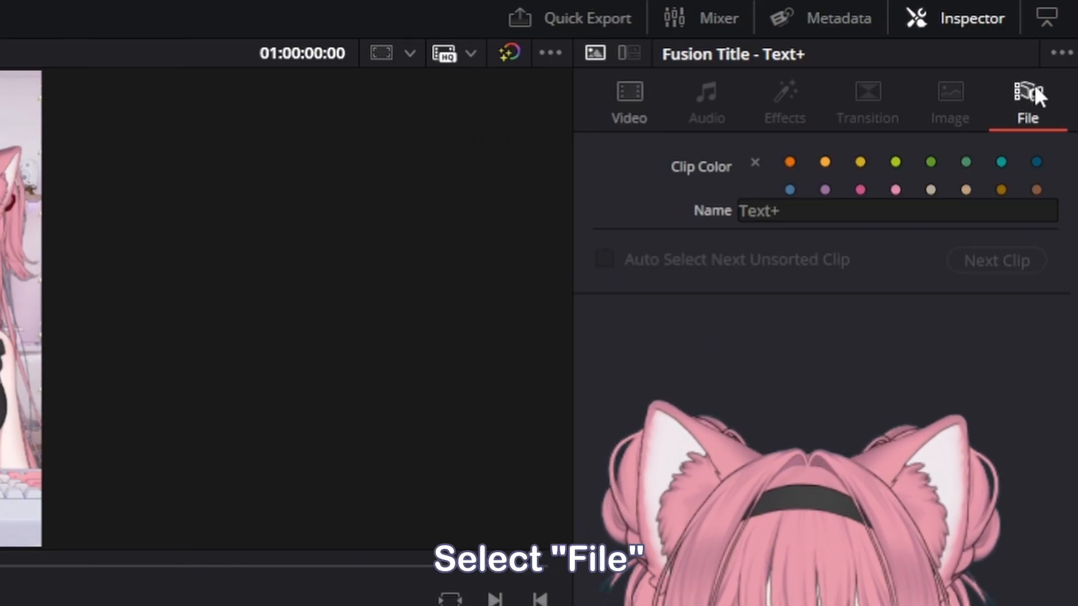
left_click(789, 212)
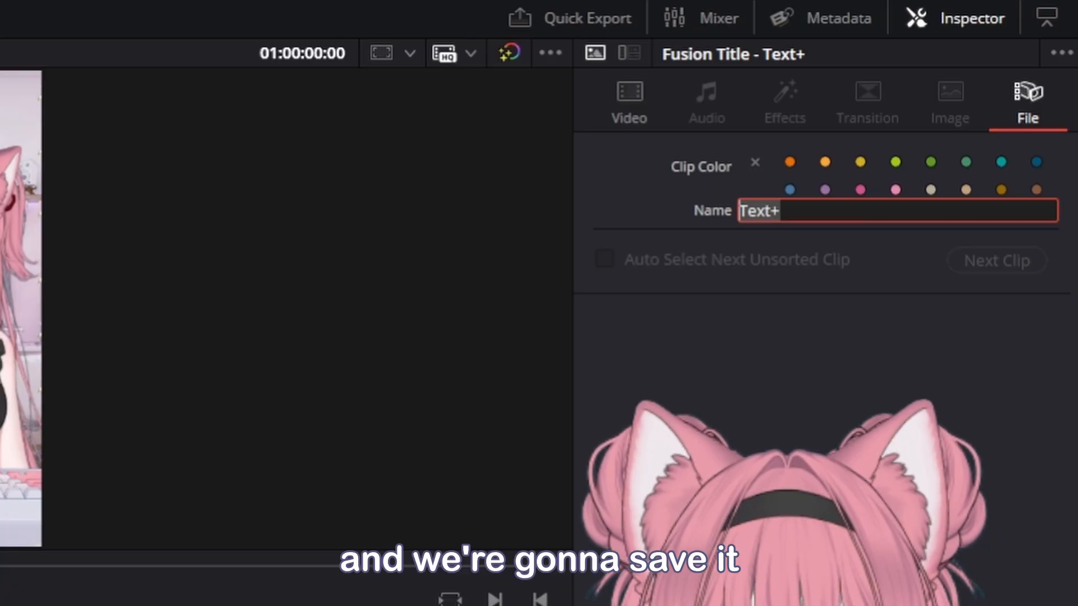
key("BackSpace")
type("Chat 1")
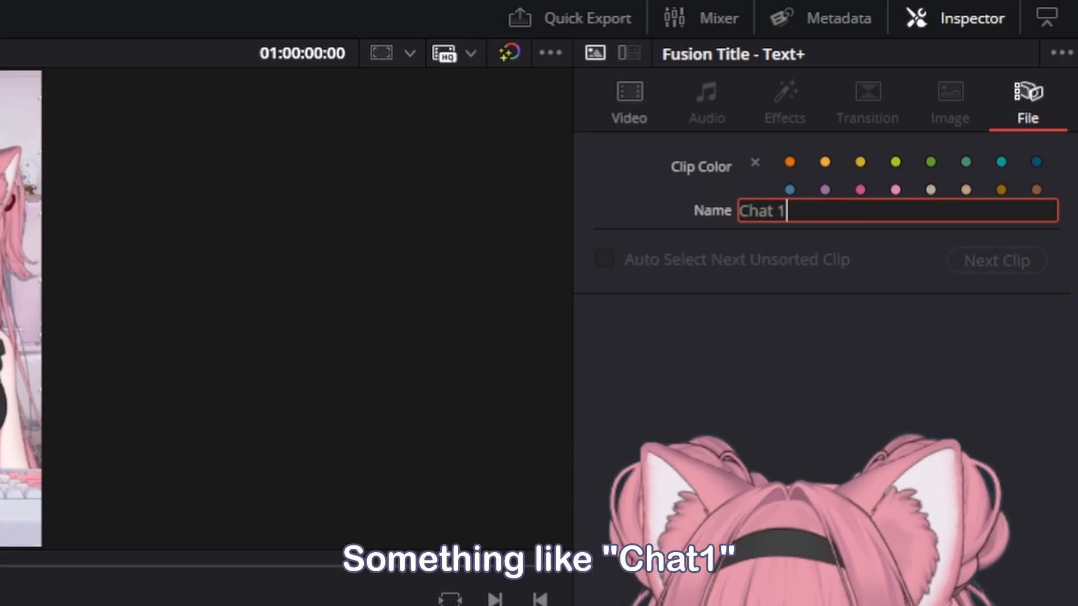
key("Return")
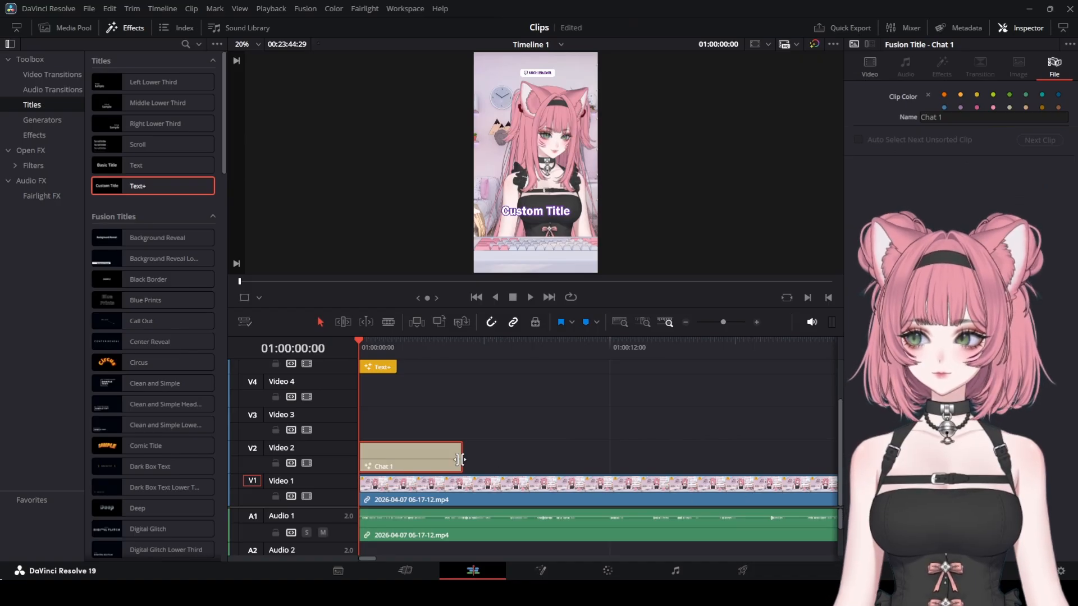
- Create a new power bin named Text under Master and save the Chat 1 title clip into it
left_click(73, 26)
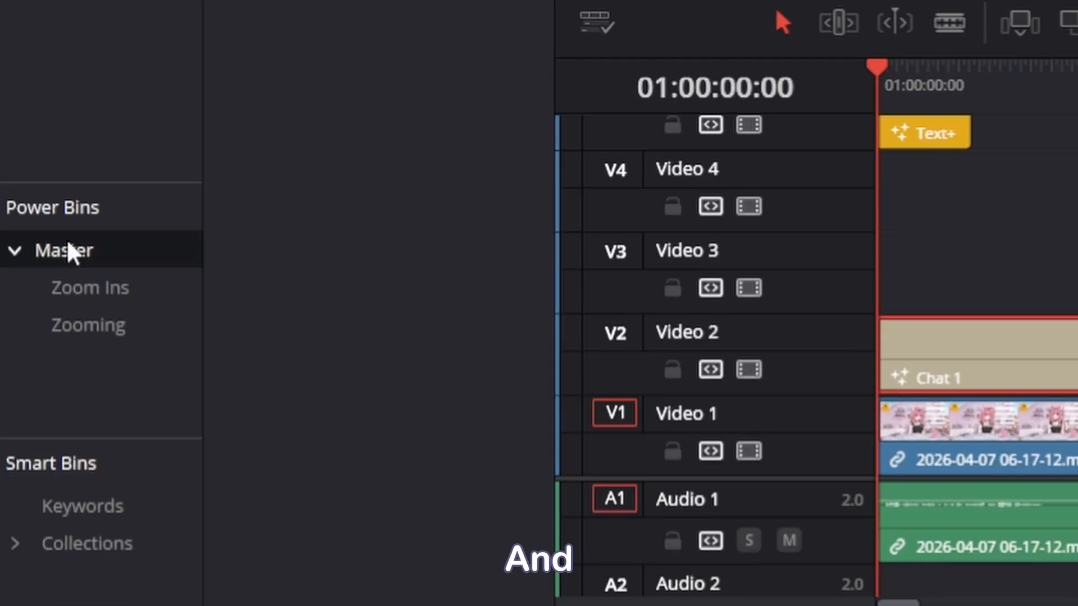
left_click(67, 249)
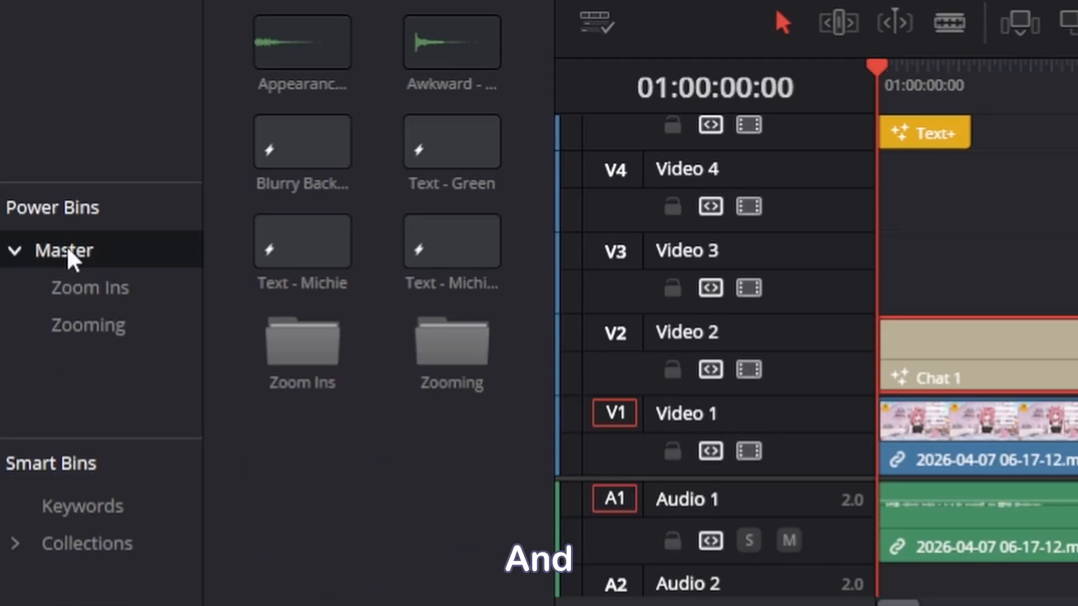
right_click(68, 378)
left_click(106, 403)
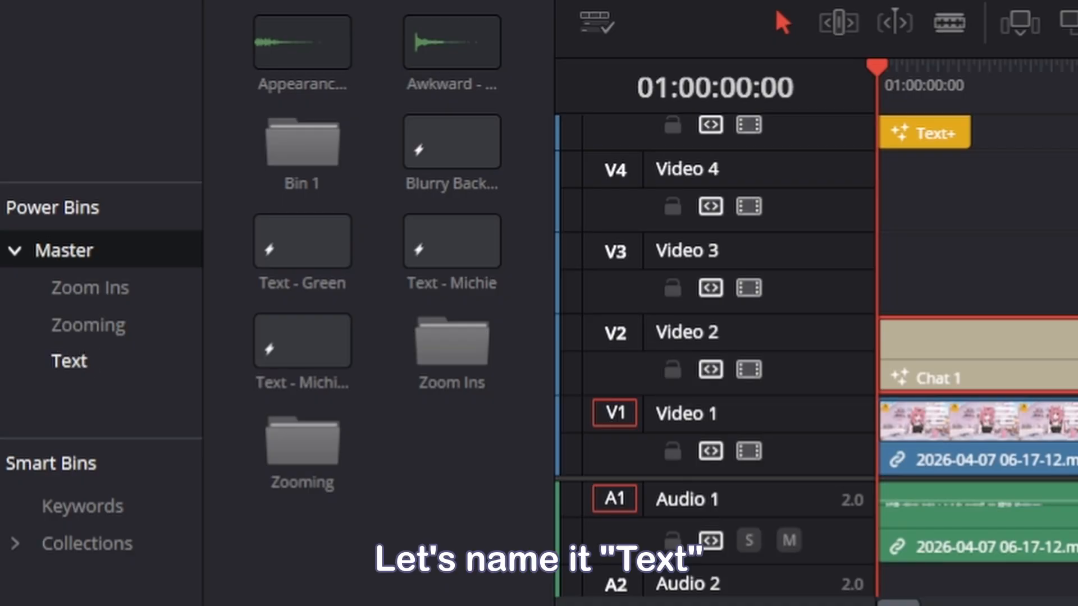
key("Return")
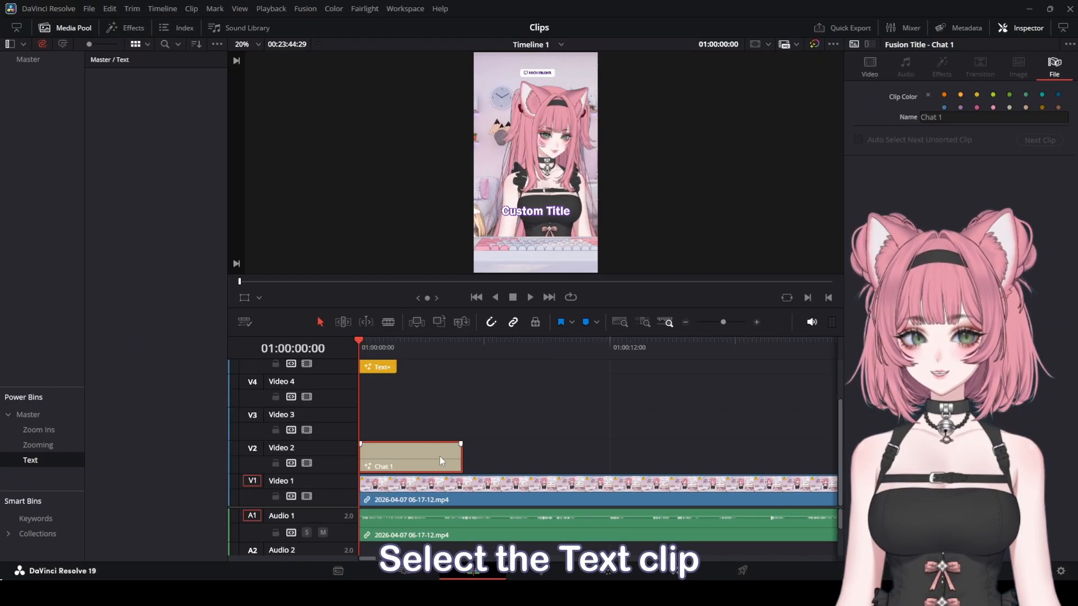
left_click_drag(439, 456, 133, 94)
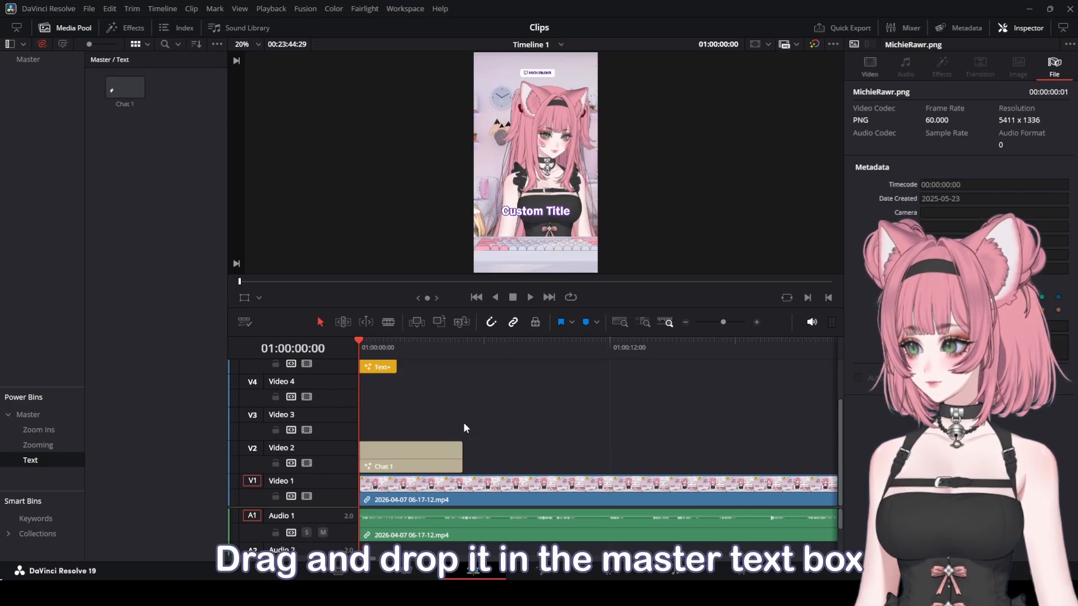
- Move the short clip on Video 3 beside the Text+ title and add the Text - Michie preset from the Master power bin after it
scroll(486, 420, "down", 3)
left_click_drag(359, 338, 535, 365)
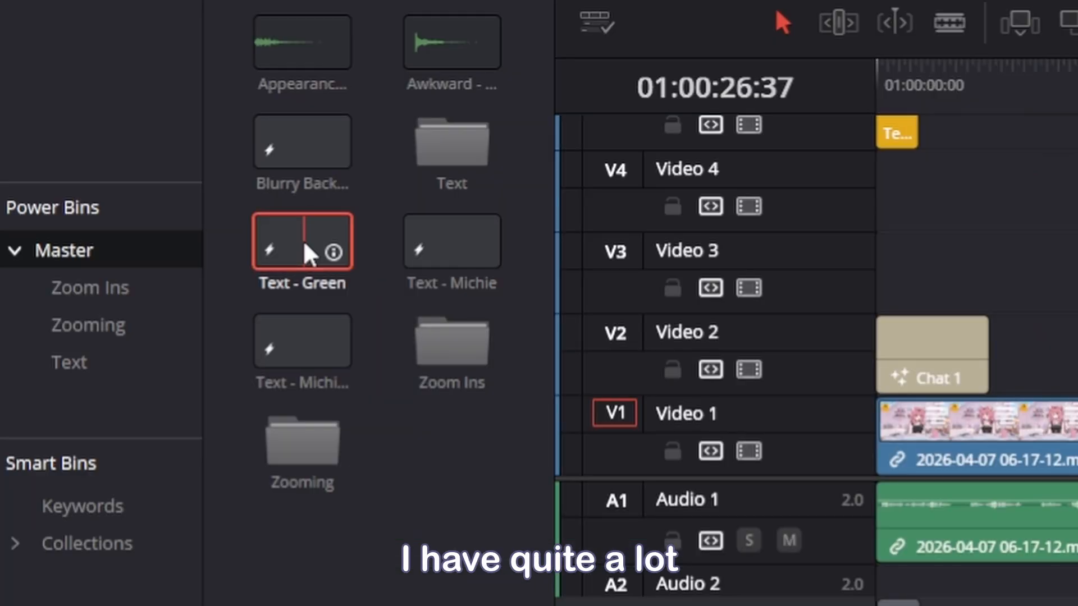
left_click_drag(310, 255, 1077, 266)
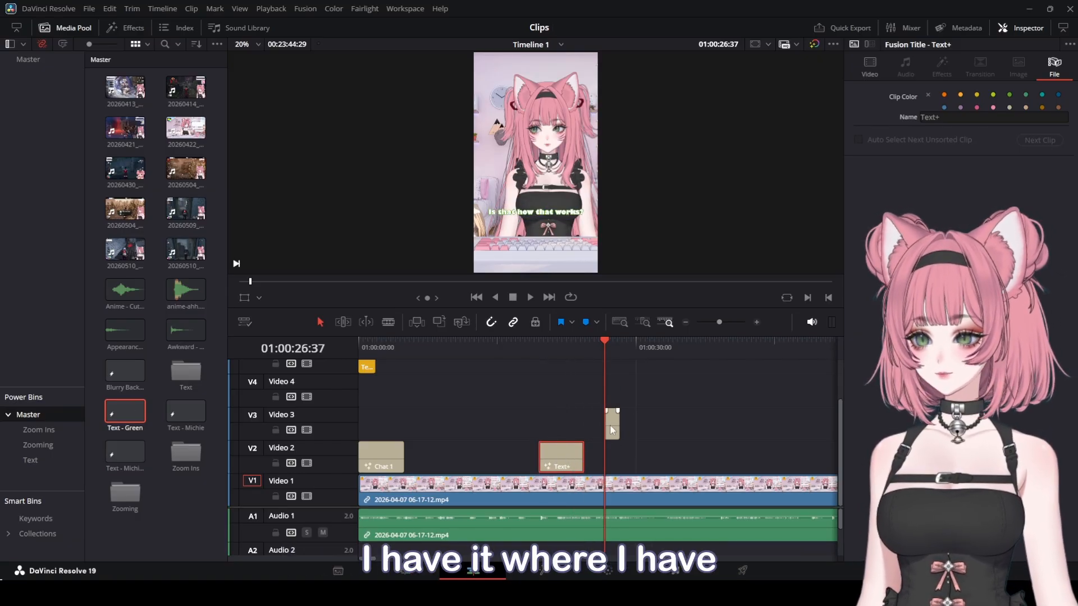
left_click_drag(609, 424, 513, 428)
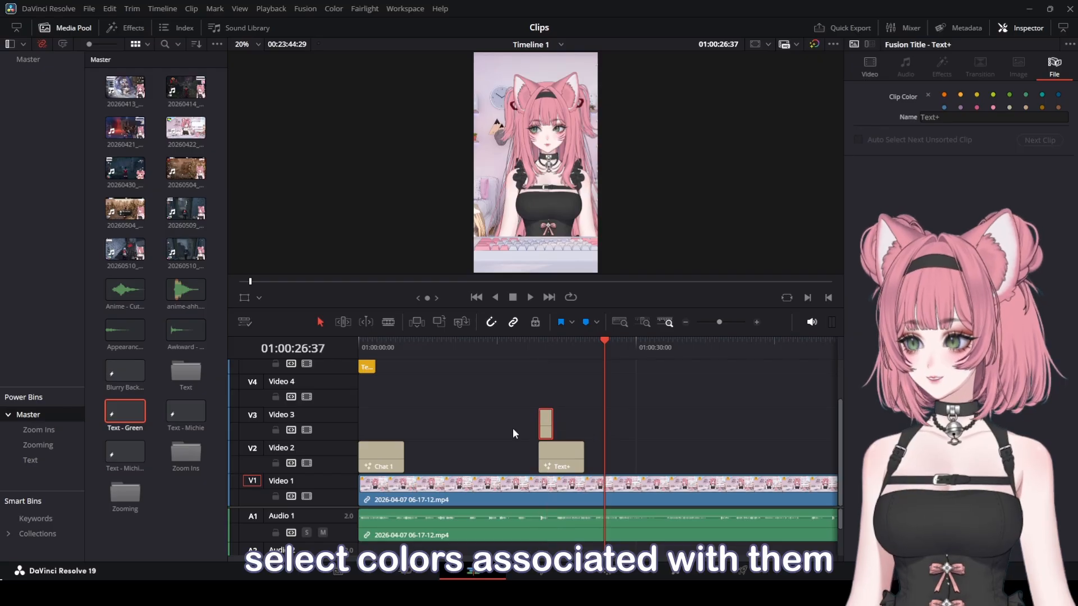
left_click_drag(125, 452, 596, 436)
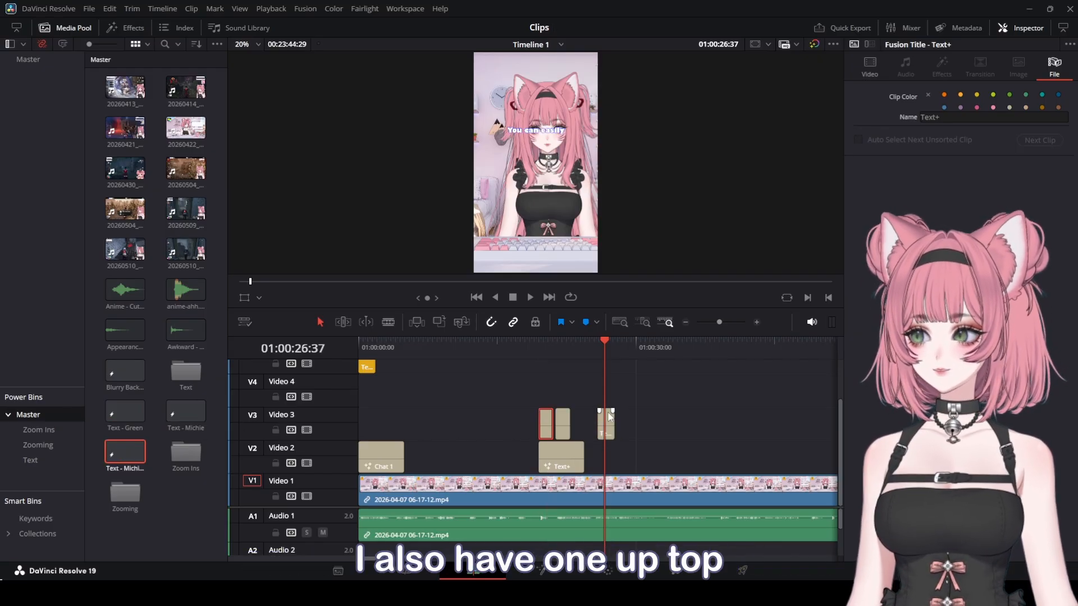